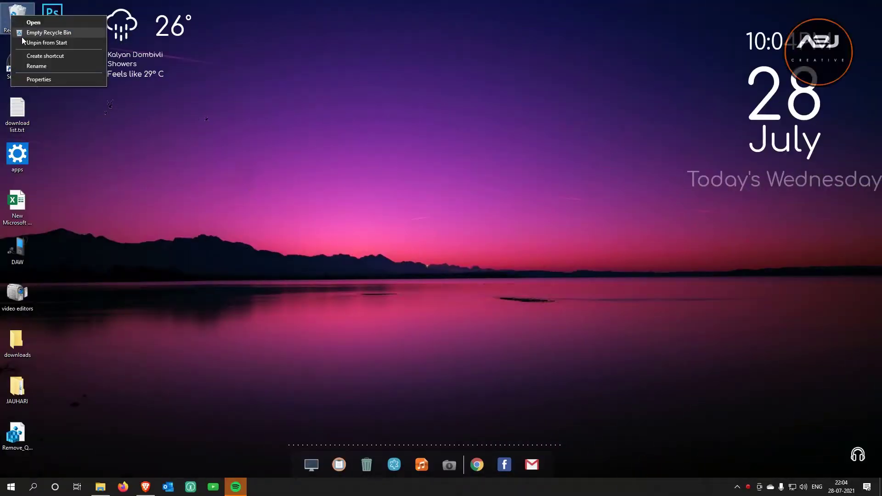
Empty the Recycle Bin from its context menu and confirm permanently deleting all 8 items
click(22, 36)
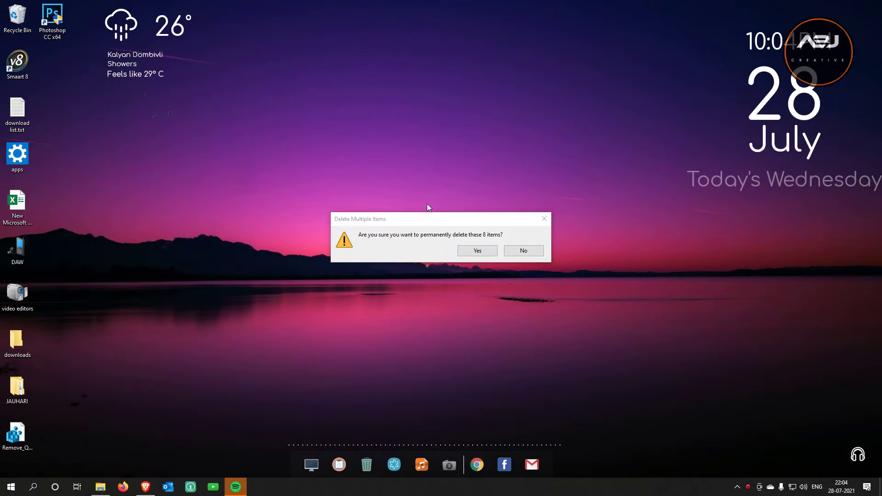
drag(432, 226, 489, 165)
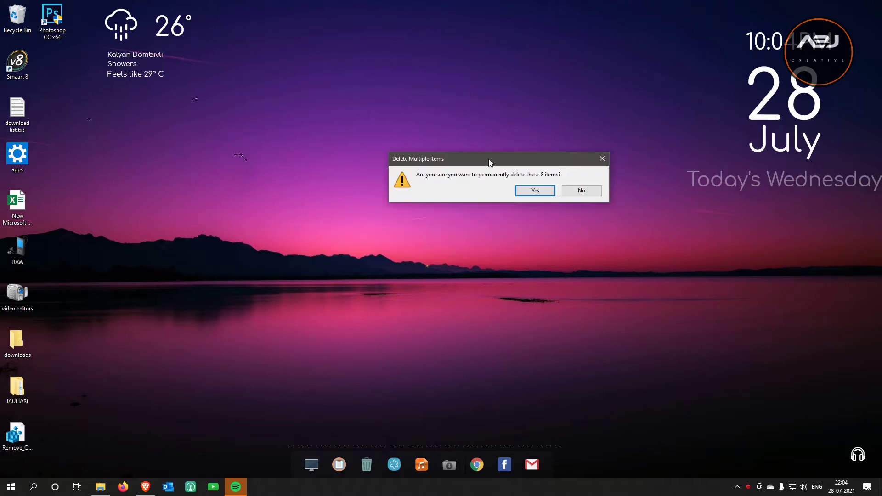
click(522, 194)
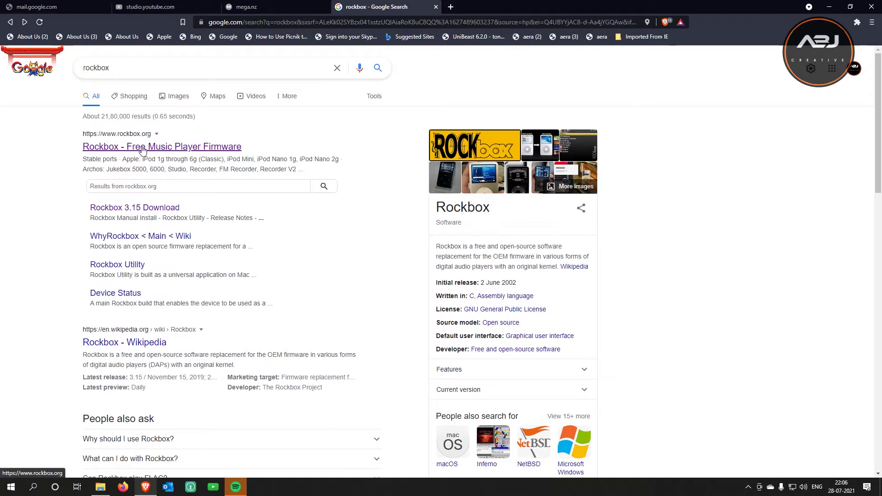
Open the 'Rockbox - Free Music Player Firmware' result for rockbox.org
click(208, 147)
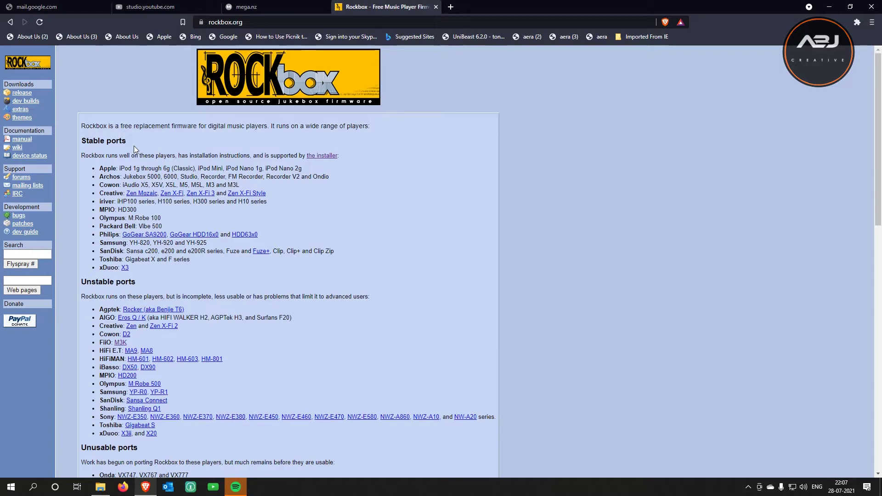
Skim the rockbox.org home page, then go forward to the FiiO M3K wiki page
scroll(77, 224, down, 4)
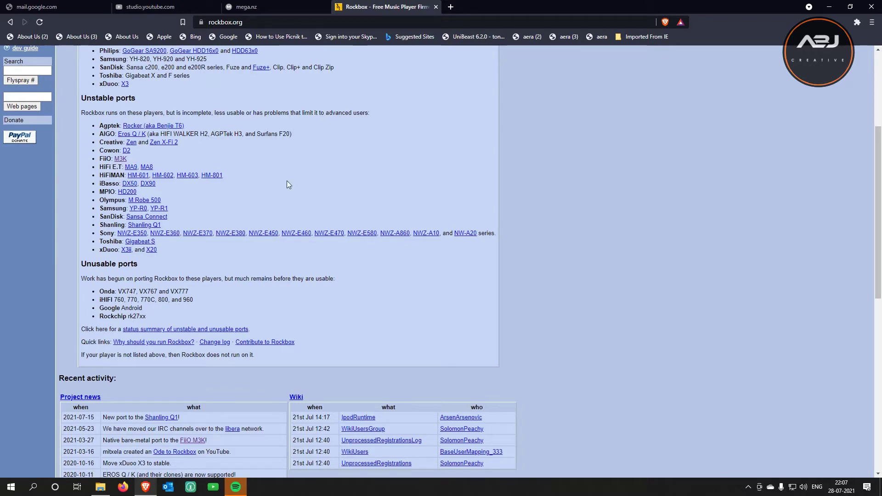
scroll(287, 181, up, 4)
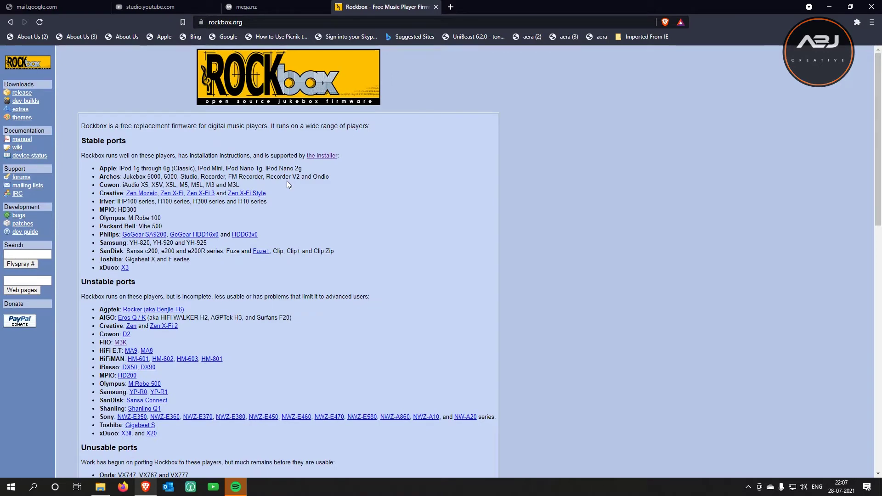
key(alt+Right)
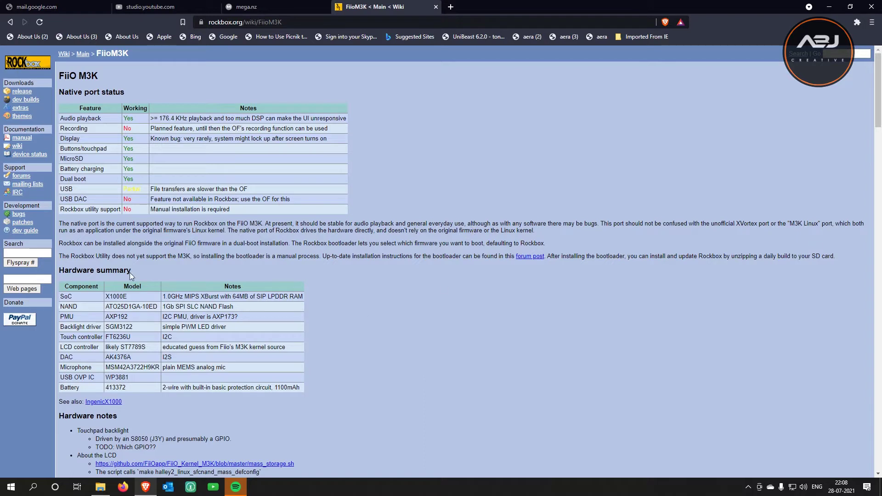
Highlight the sentence saying Rockbox can be installed alongside the original FiiO firmware
drag(58, 243, 305, 243)
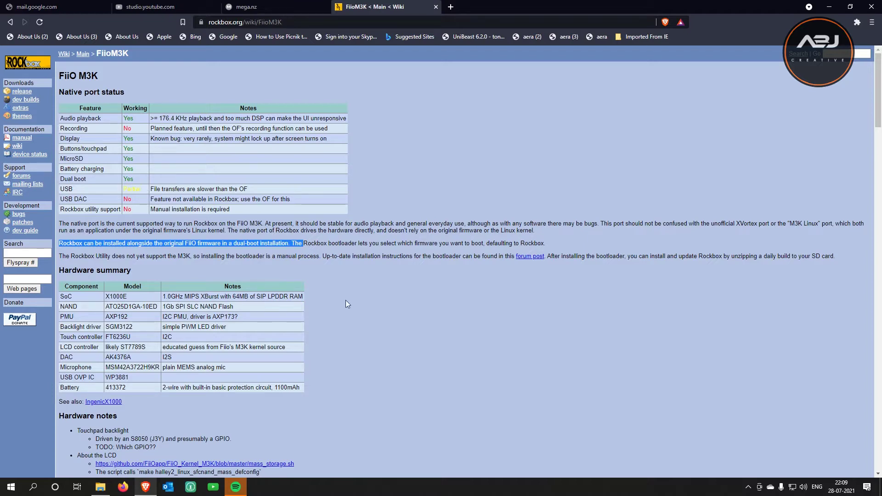
Scroll down through the FiiO M3K wiki page, then back up to its Native port status table
scroll(386, 320, down, 4)
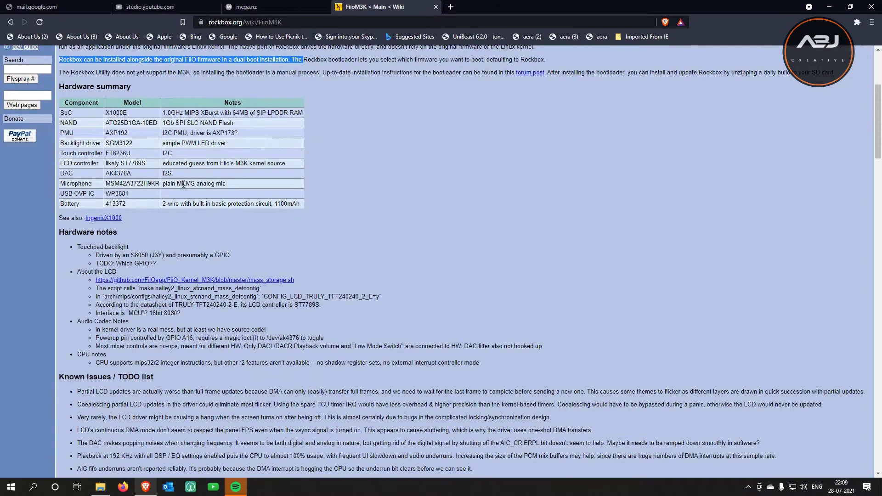
scroll(355, 255, down, 12)
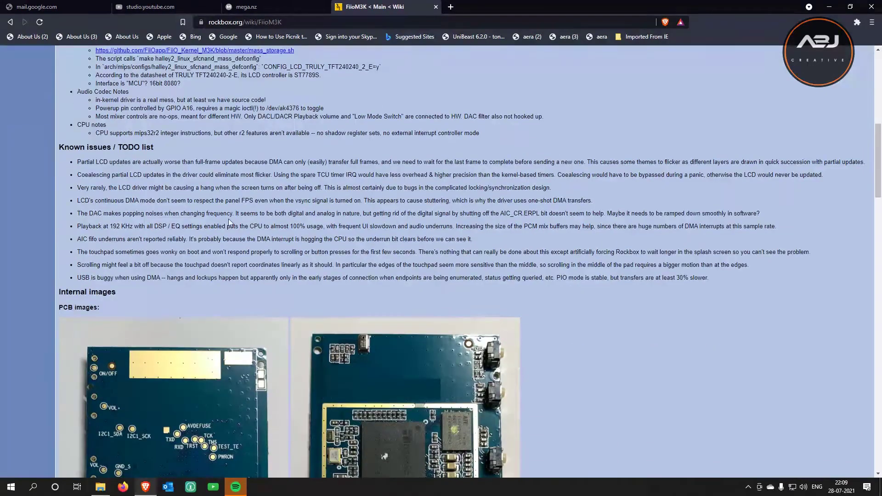
scroll(245, 286, down, 4)
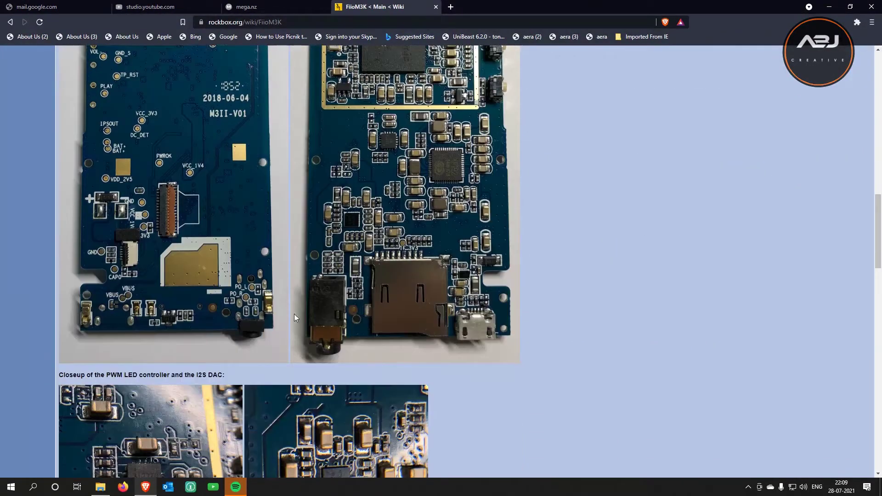
scroll(360, 343, down, 3)
scroll(383, 349, down, 19)
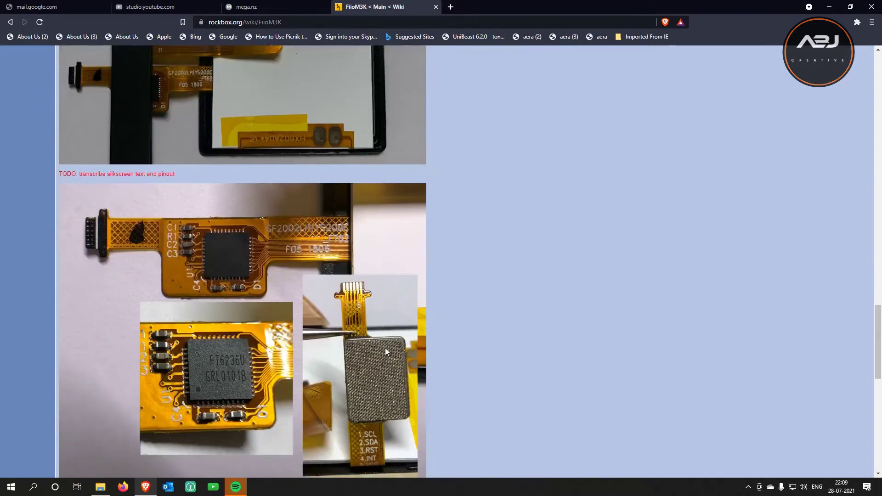
scroll(385, 351, down, 3)
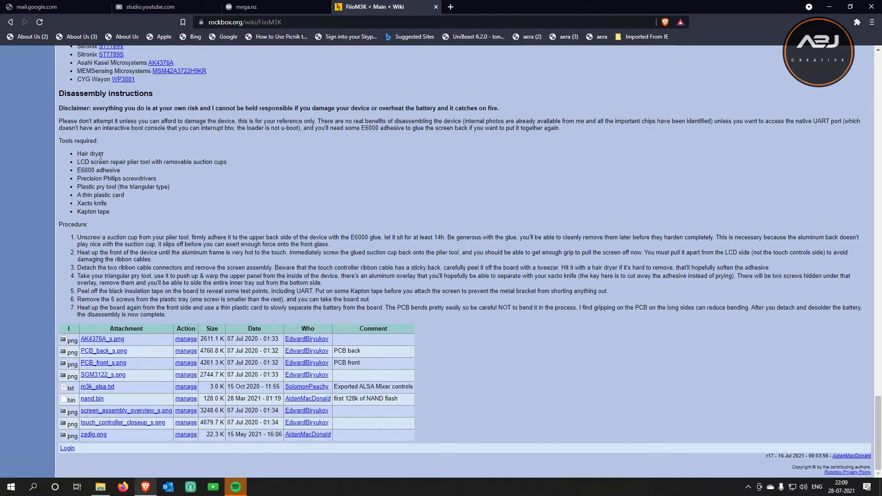
scroll(158, 202, up, 6)
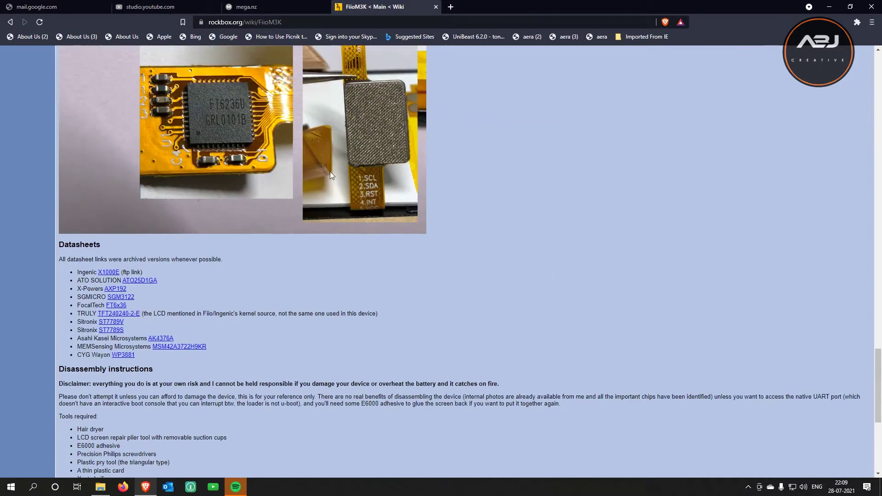
scroll(456, 276, down, 6)
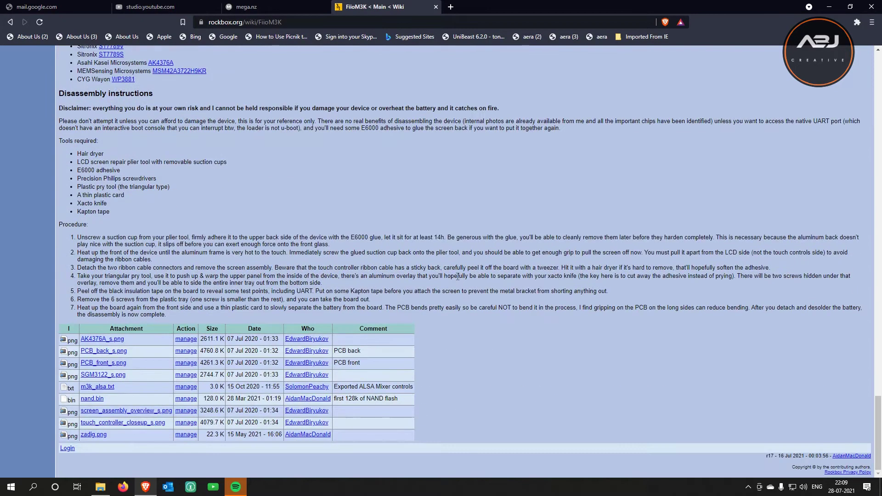
scroll(458, 276, up, 20)
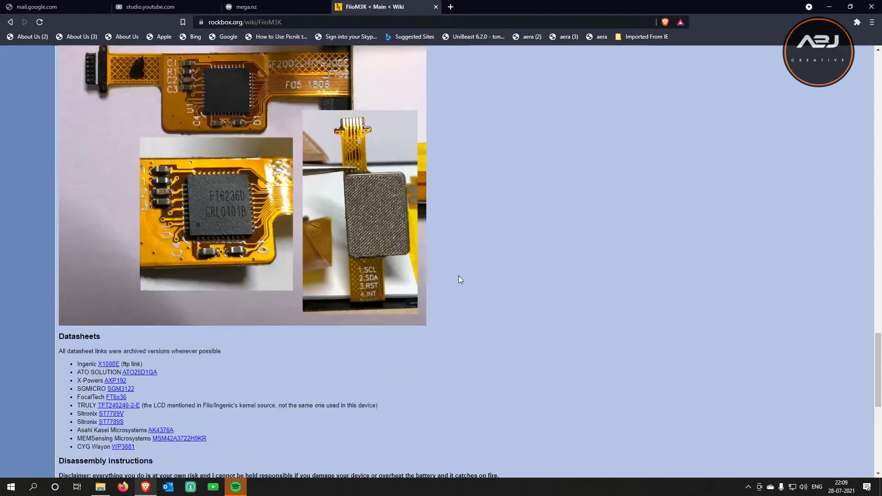
scroll(459, 275, up, 3)
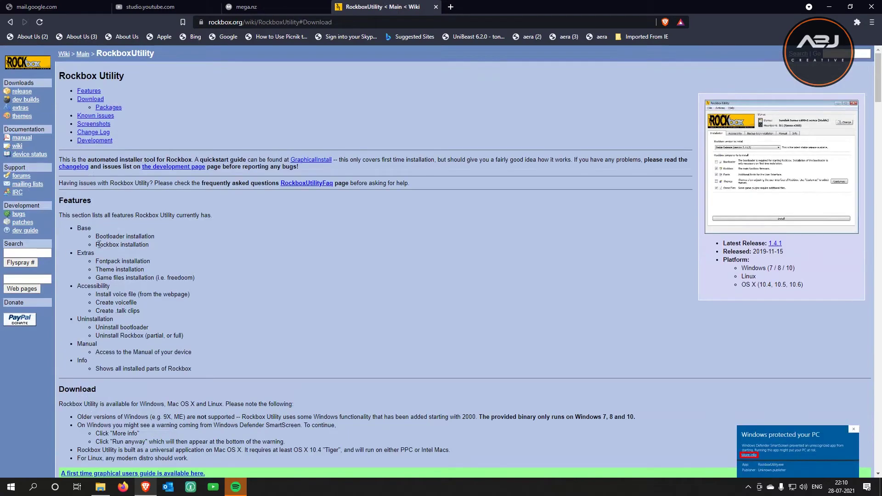
Scroll the Rockbox Utility page down to the Download table listing the 1.4.1 and 1.4.0 links
scroll(97, 241, down, 1)
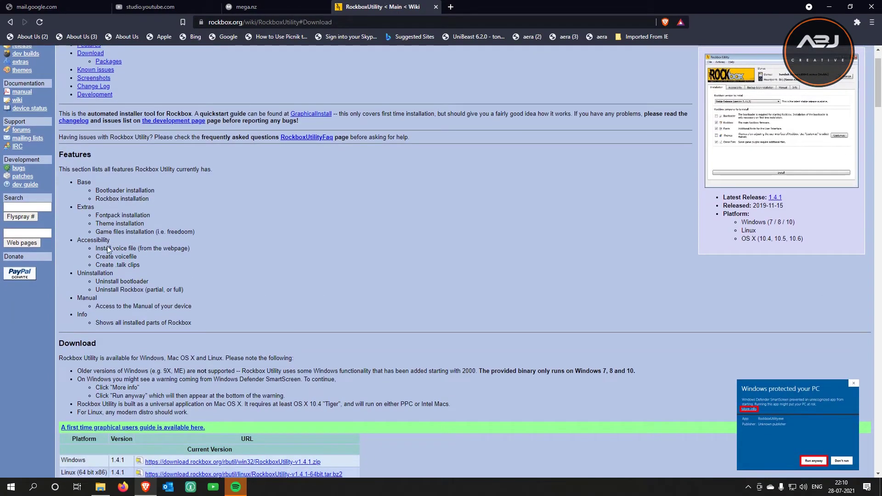
scroll(134, 261, down, 3)
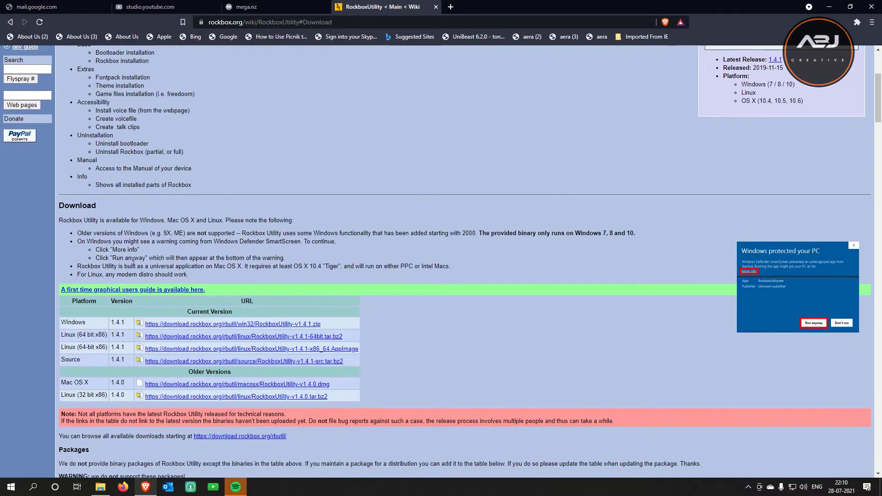
scroll(133, 259, down, 5)
scroll(95, 124, up, 8)
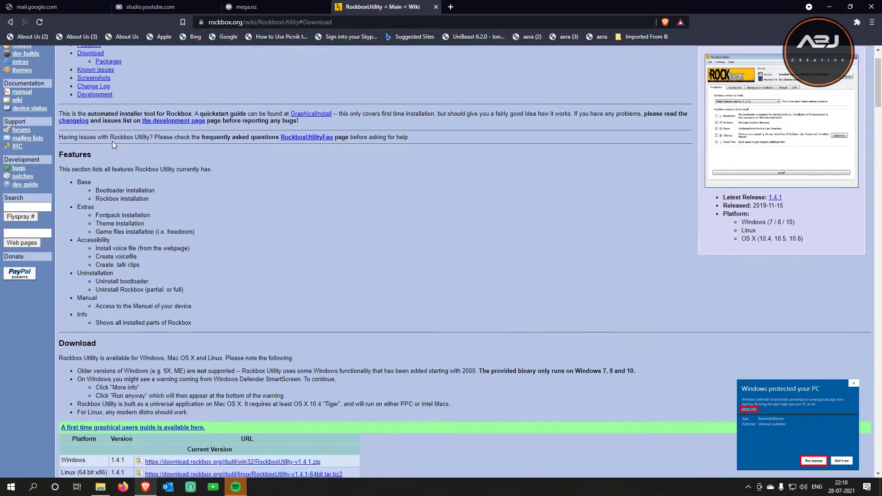
scroll(208, 303, down, 5)
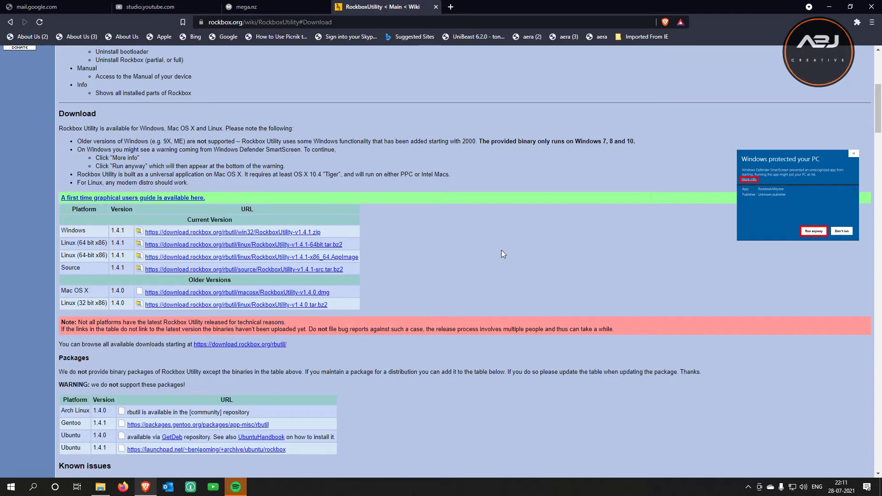
Scroll through Known issues, Screenshots and the Change Log down to the m1.0 release
scroll(508, 232, down, 9)
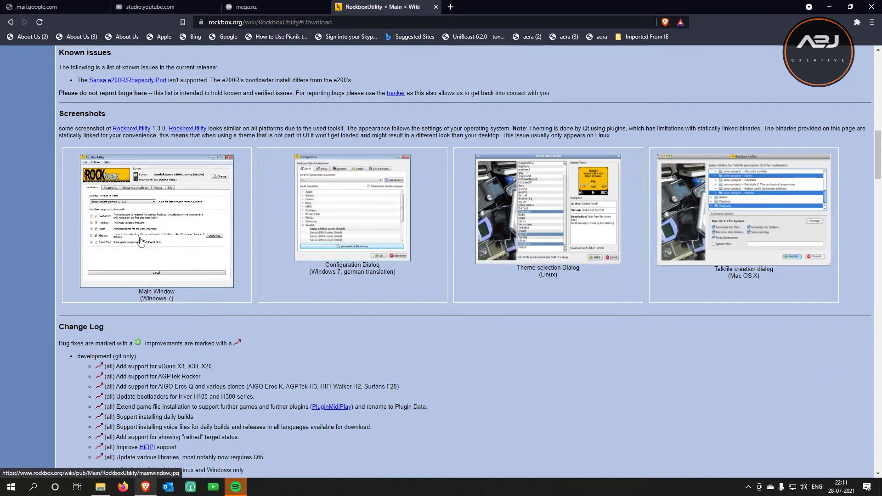
scroll(167, 271, down, 5)
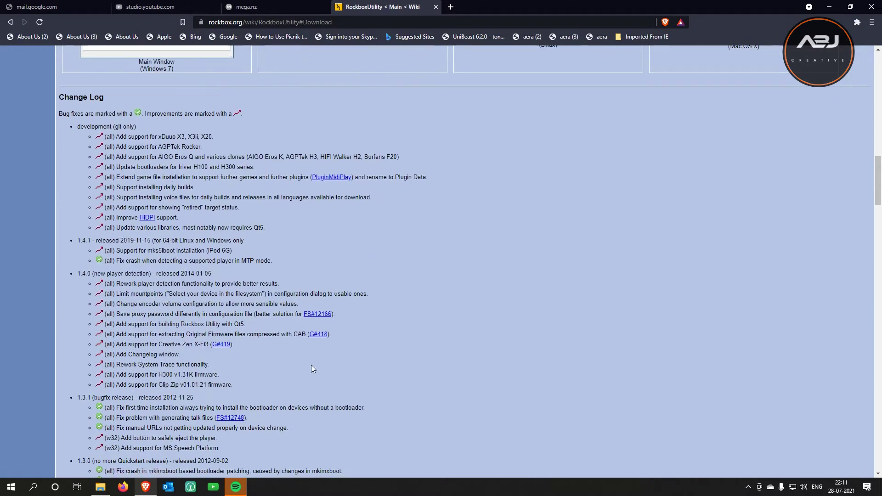
scroll(310, 365, down, 4)
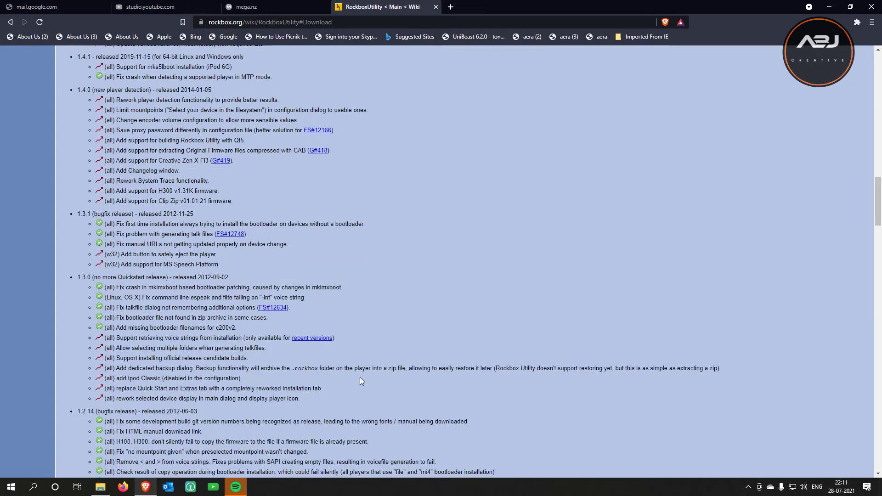
scroll(360, 377, down, 13)
scroll(465, 301, down, 6)
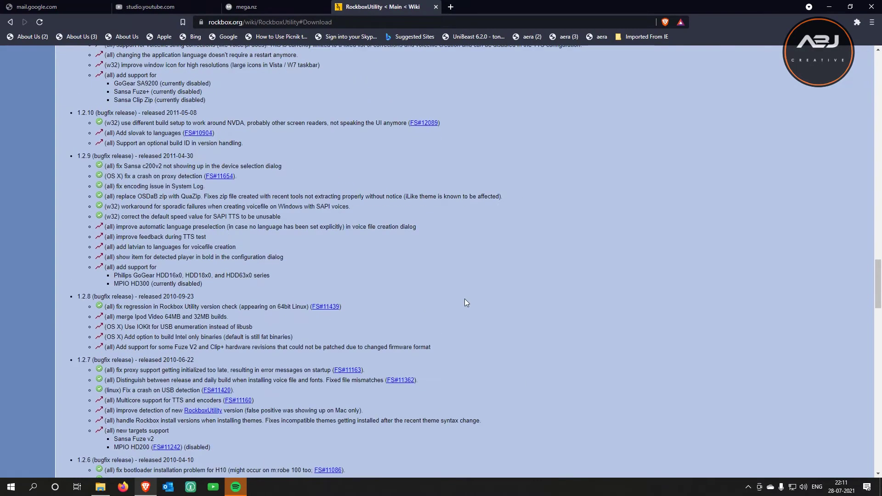
scroll(465, 301, up, 4)
scroll(465, 301, down, 12)
scroll(464, 301, down, 20)
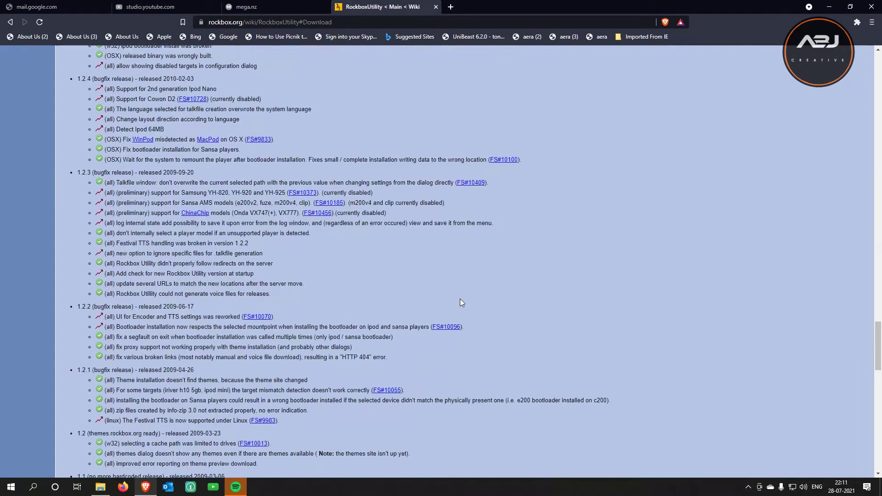
scroll(400, 223, down, 5)
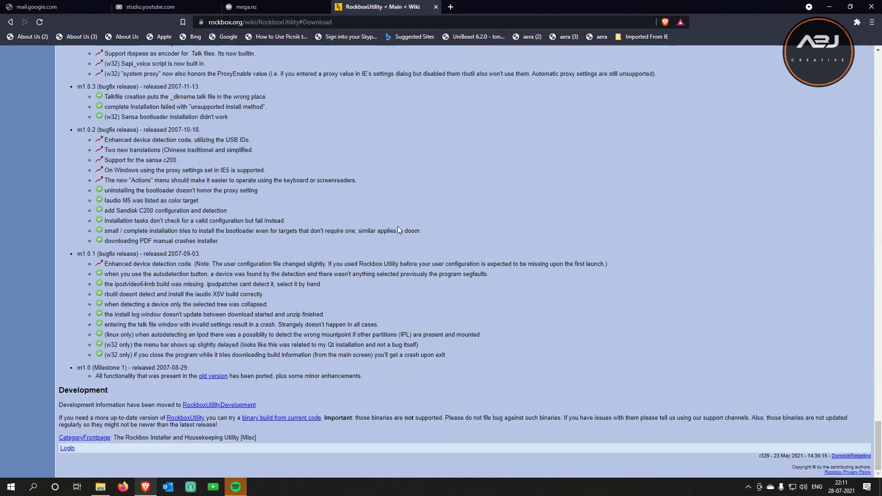
scroll(398, 230, up, 20)
middle_click(412, 228)
Scroll back past Packages and the Download table to the contents list and Features section
scroll(412, 229, up, 20)
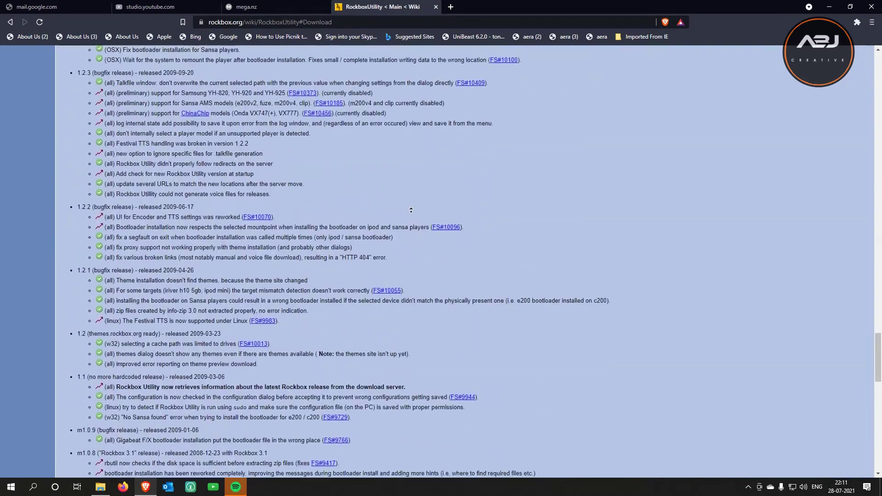
scroll(411, 199, up, 10)
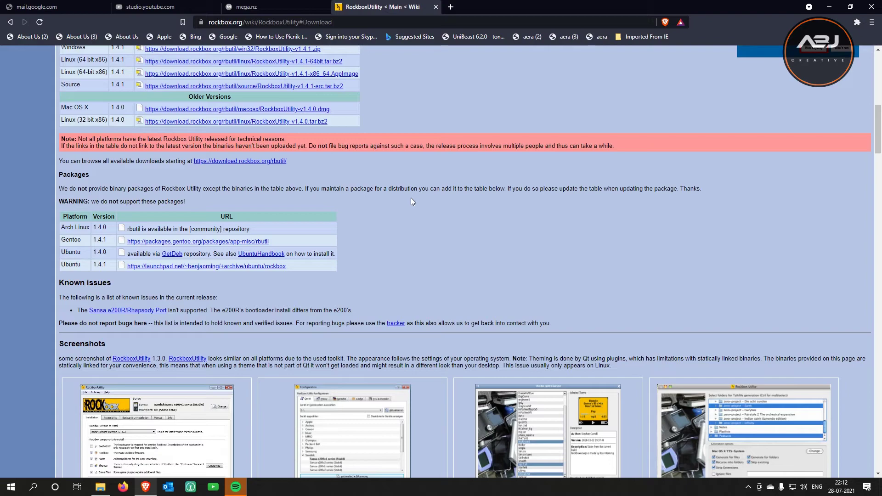
scroll(455, 244, up, 10)
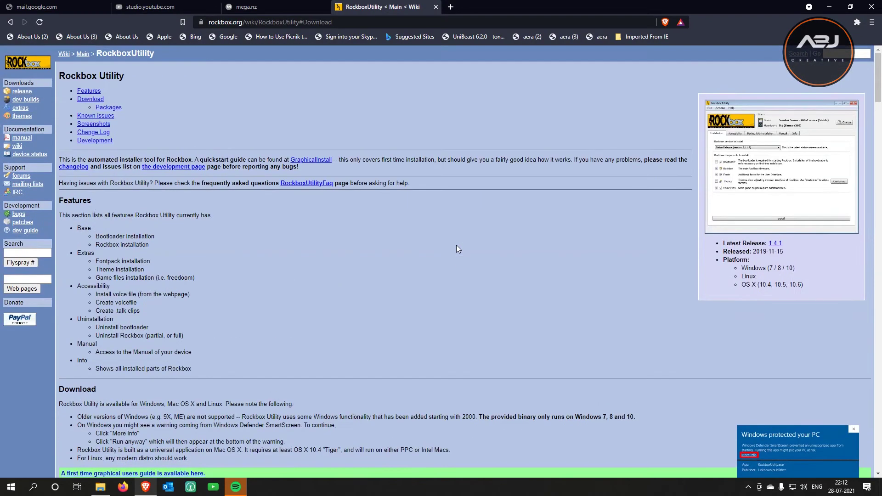